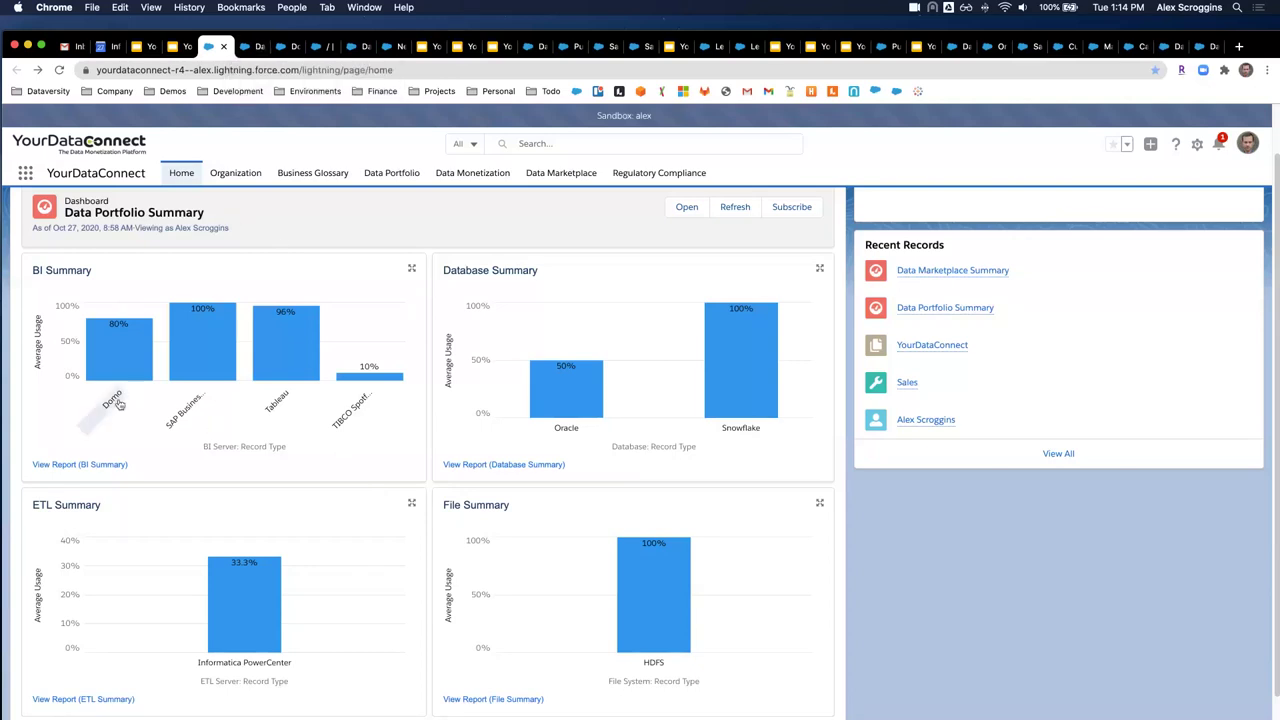
- Review Domo's average usage on the dashboard and the Data Portfolio lists of applications, BI servers, catalogs, databases, ETL servers and file systems
{"action": "mouse_move", "coordinate": [110, 408]}
{"action": "mouse_move", "coordinate": [110, 340]}
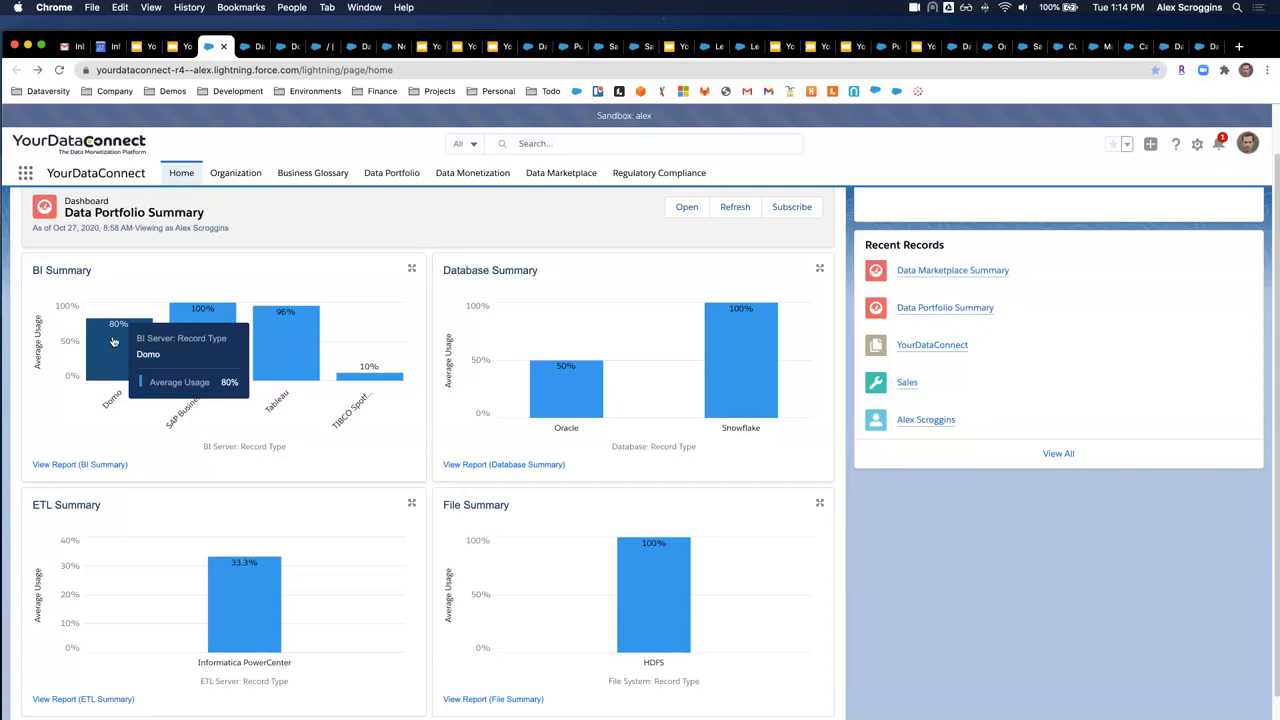
{"action": "left_click", "coordinate": [247, 47]}
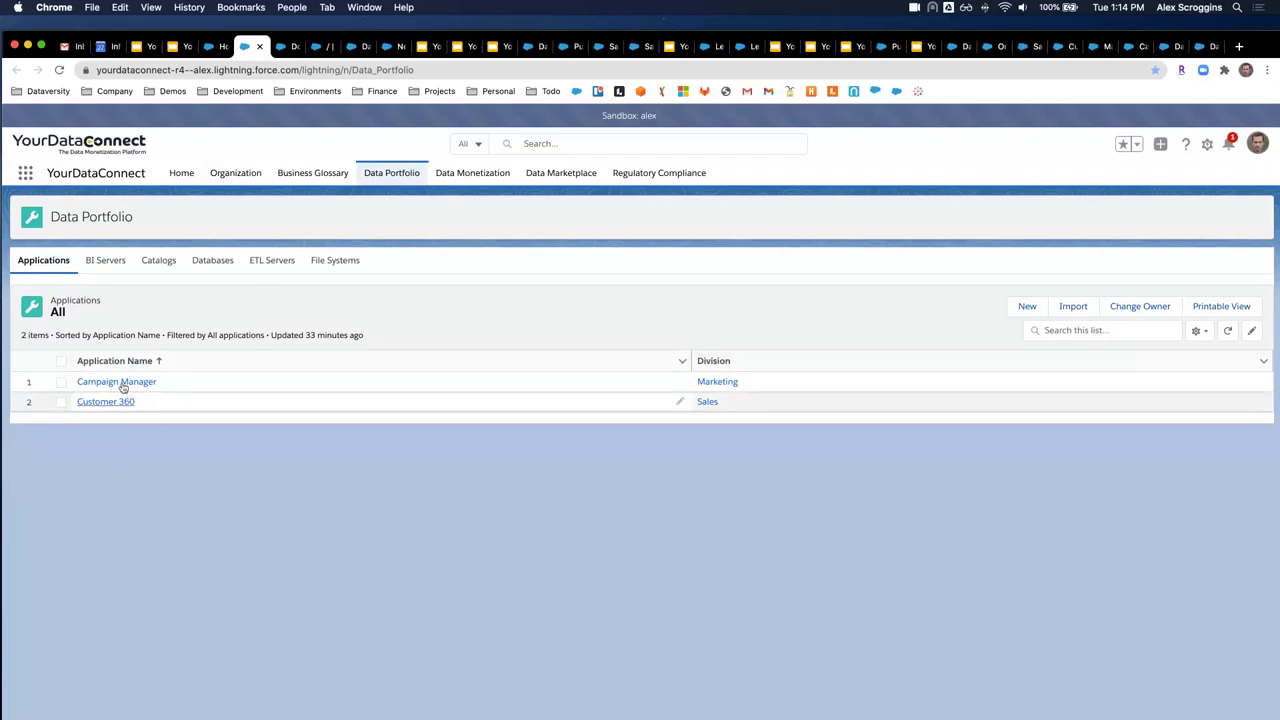
{"action": "left_click", "coordinate": [107, 262]}
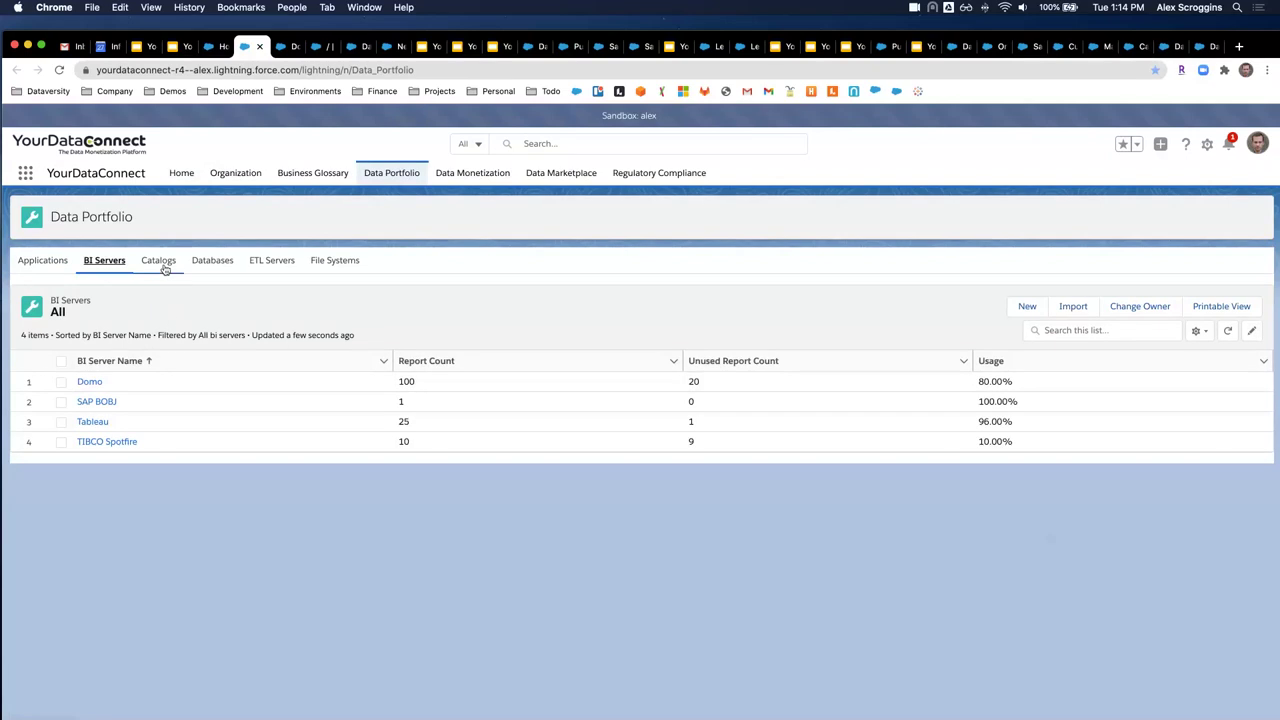
{"action": "left_click", "coordinate": [165, 268]}
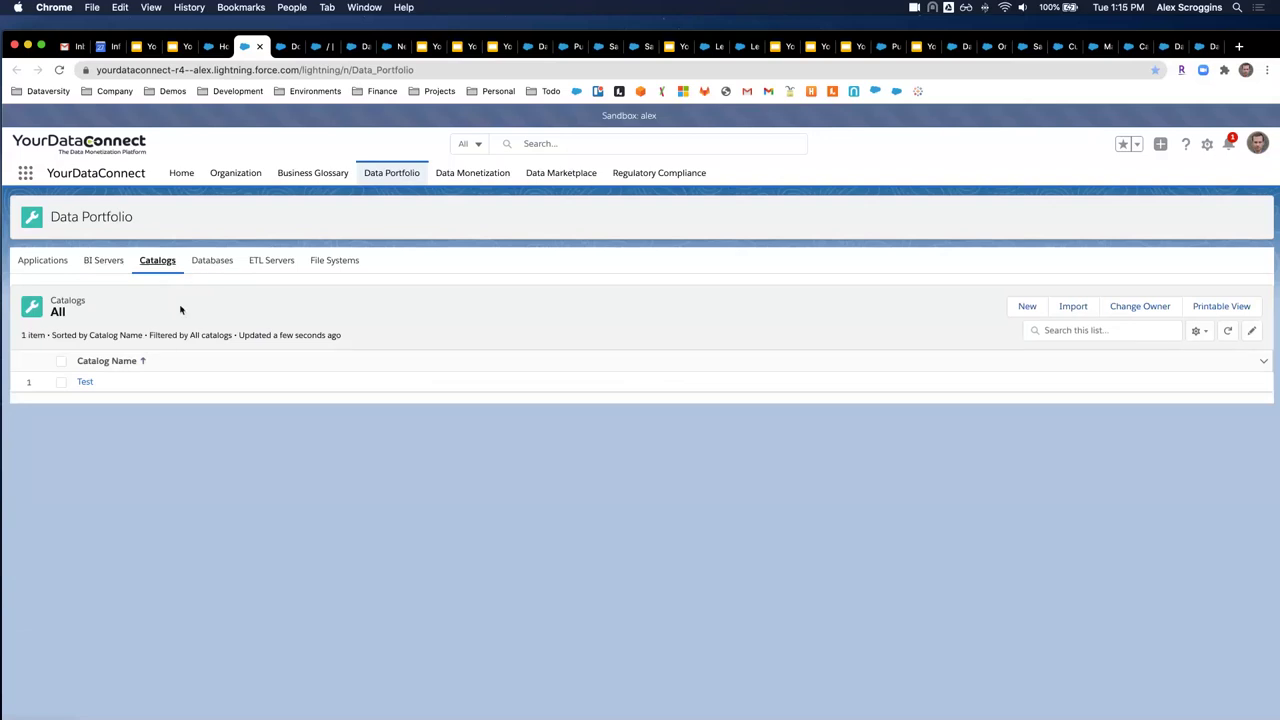
{"action": "left_click", "coordinate": [209, 268]}
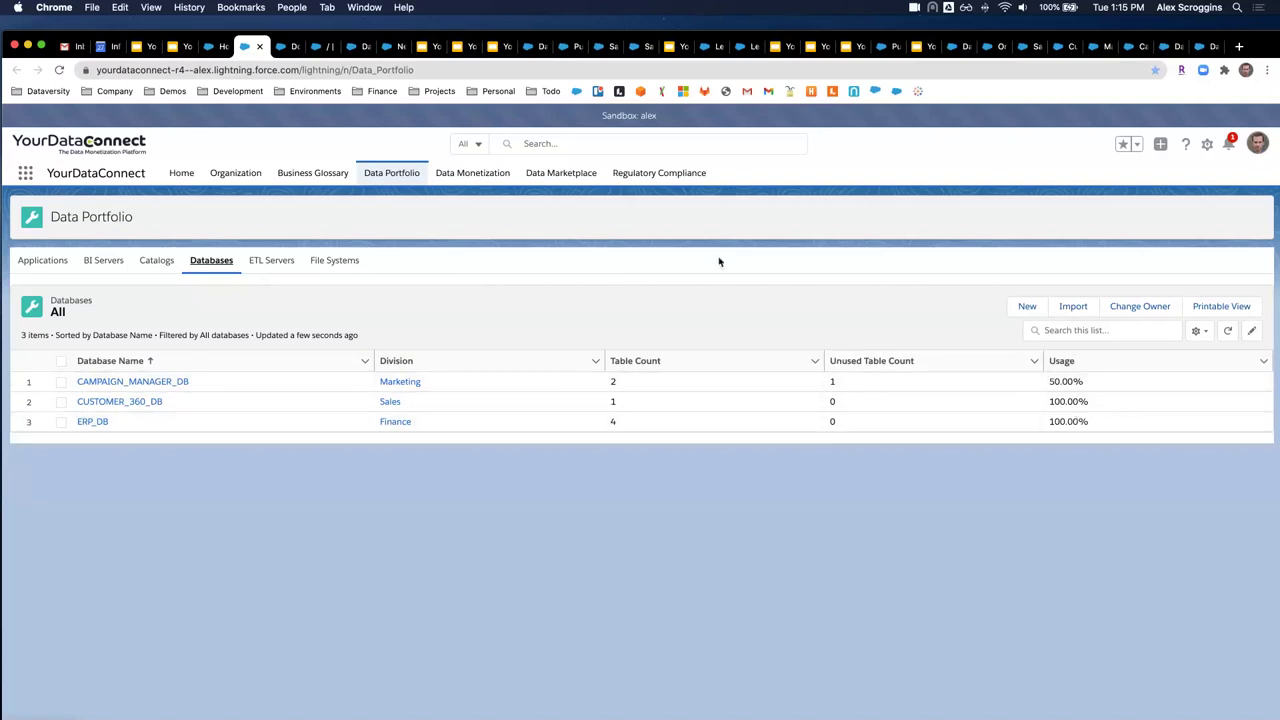
{"action": "left_click", "coordinate": [272, 263]}
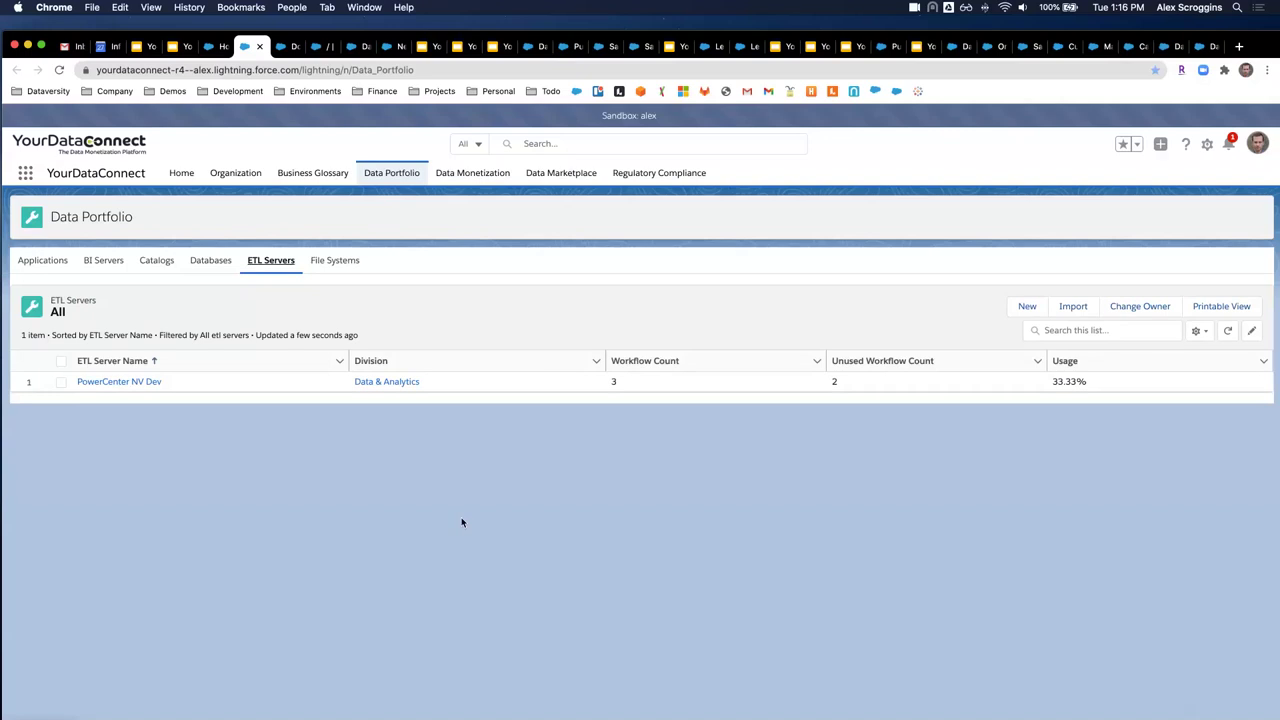
{"action": "left_click", "coordinate": [336, 261]}
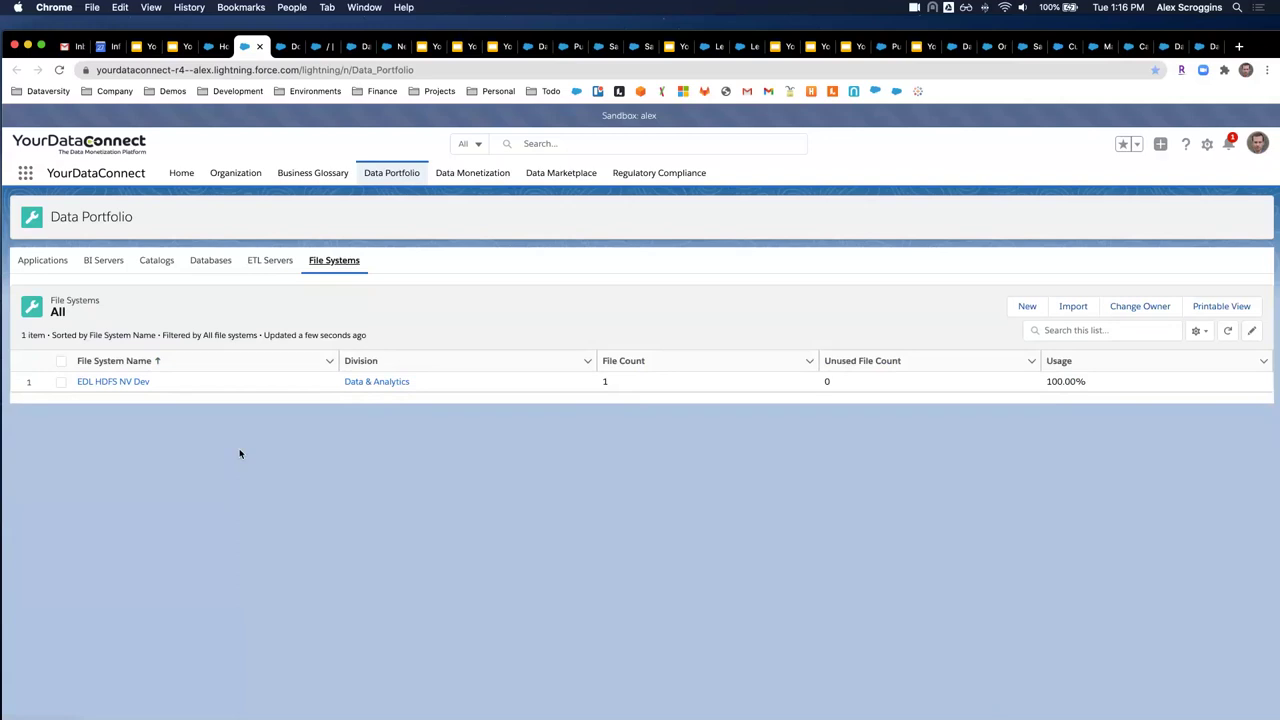
- Inspect the Domo BI server record and its root folder, sorting the folder's reports by the Unused? column in descending, then ascending order
{"action": "left_click", "coordinate": [286, 47]}
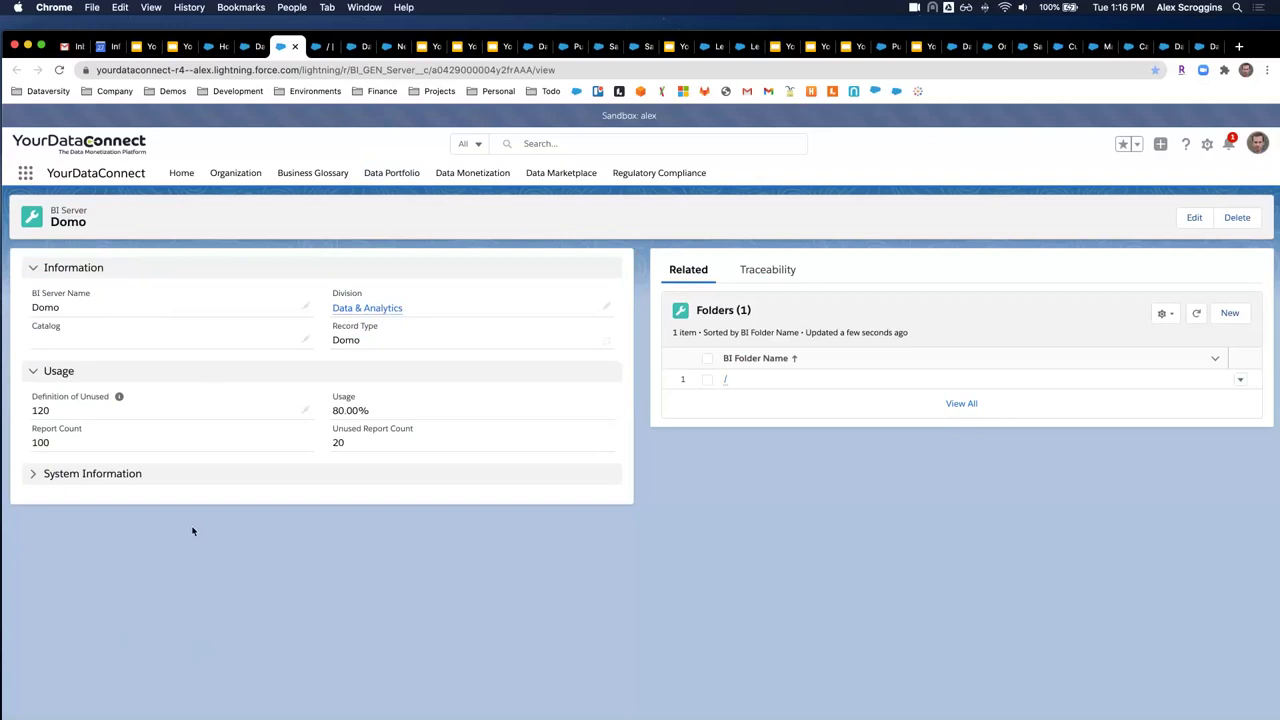
{"action": "mouse_move", "coordinate": [124, 405]}
{"action": "left_click", "coordinate": [320, 46]}
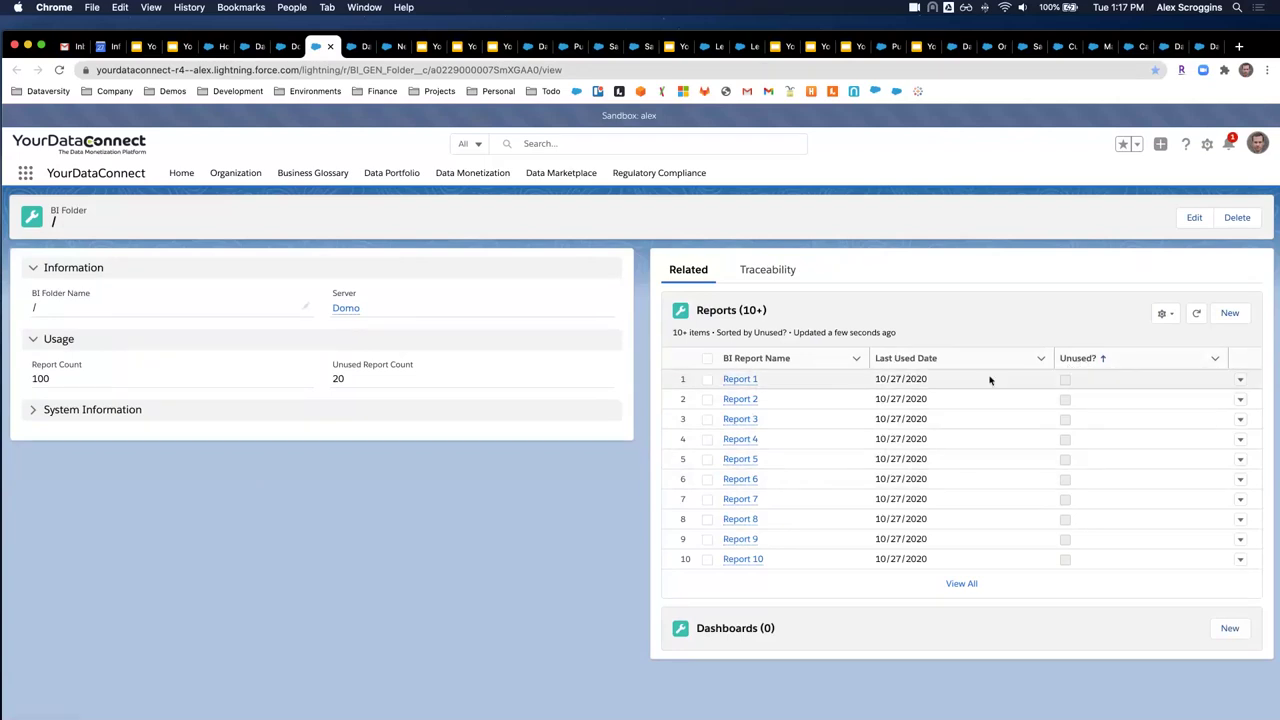
{"action": "left_click", "coordinate": [1066, 360]}
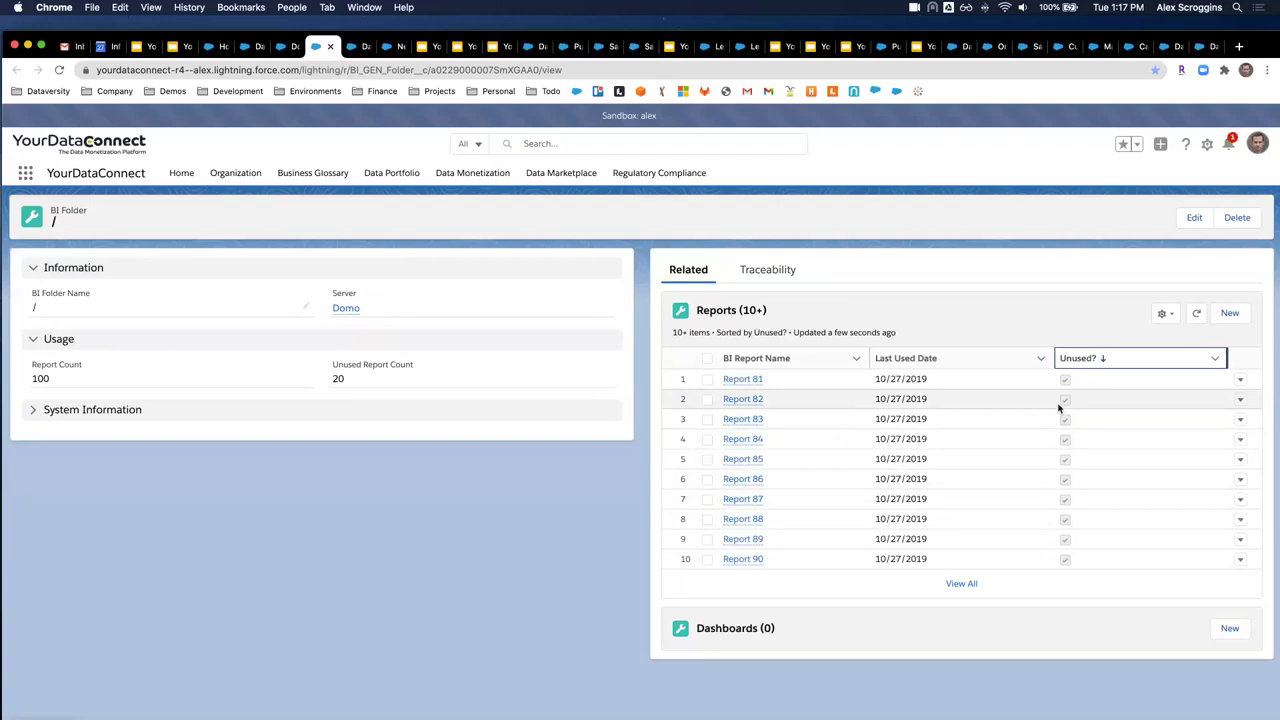
{"action": "left_click", "coordinate": [1080, 360]}
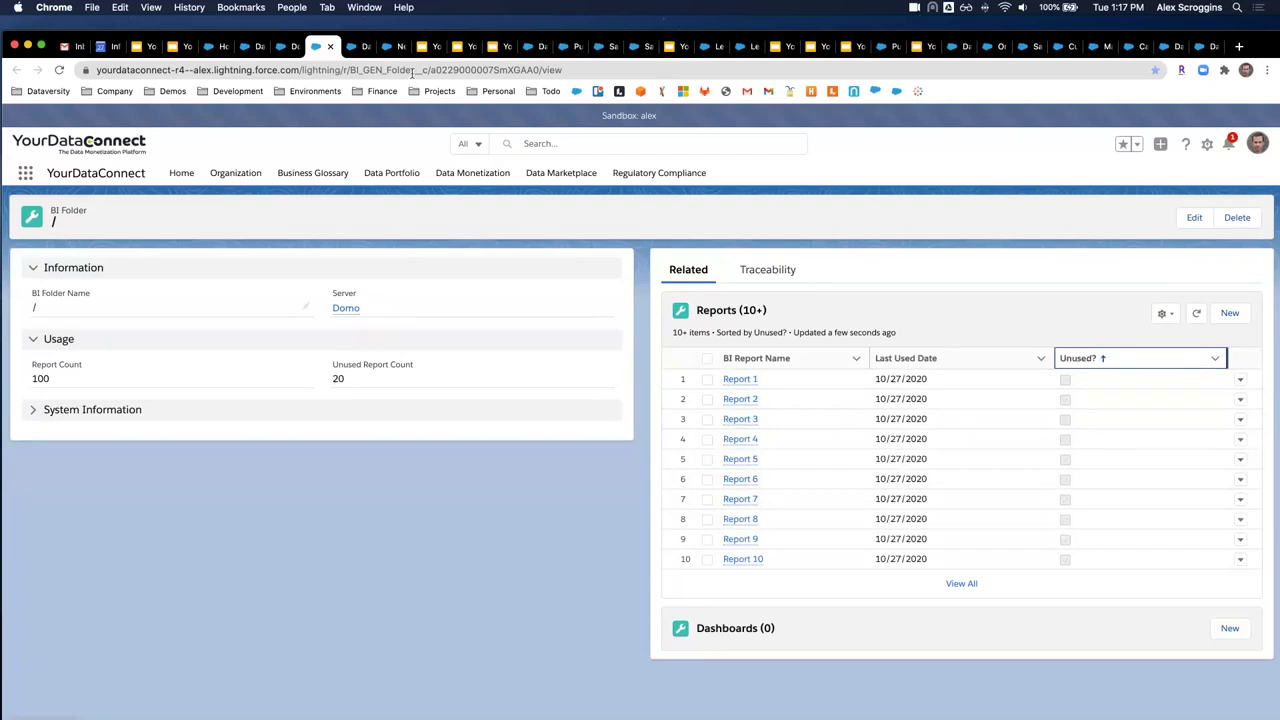
- Start a Migrate BI Tool technical use case named "Migrate Domo to Tableau", with Domo as source and Tableau as target
{"action": "left_click", "coordinate": [357, 46]}
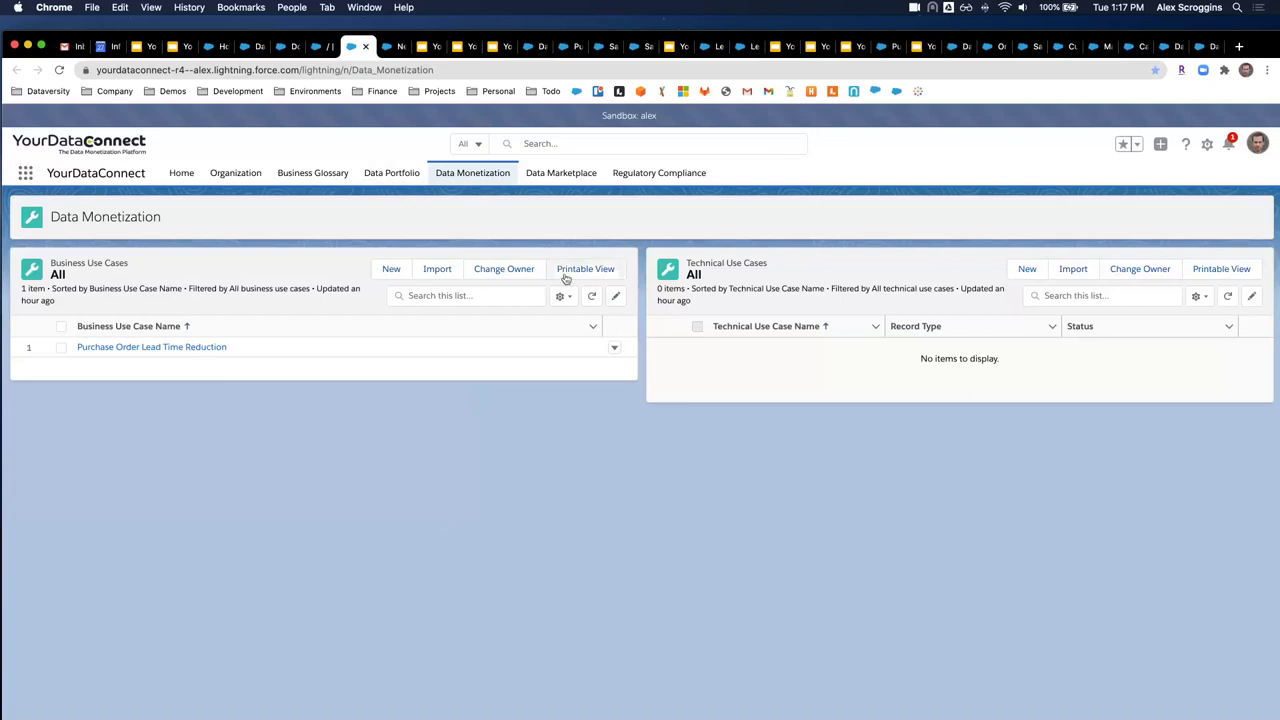
{"action": "left_click", "coordinate": [386, 48]}
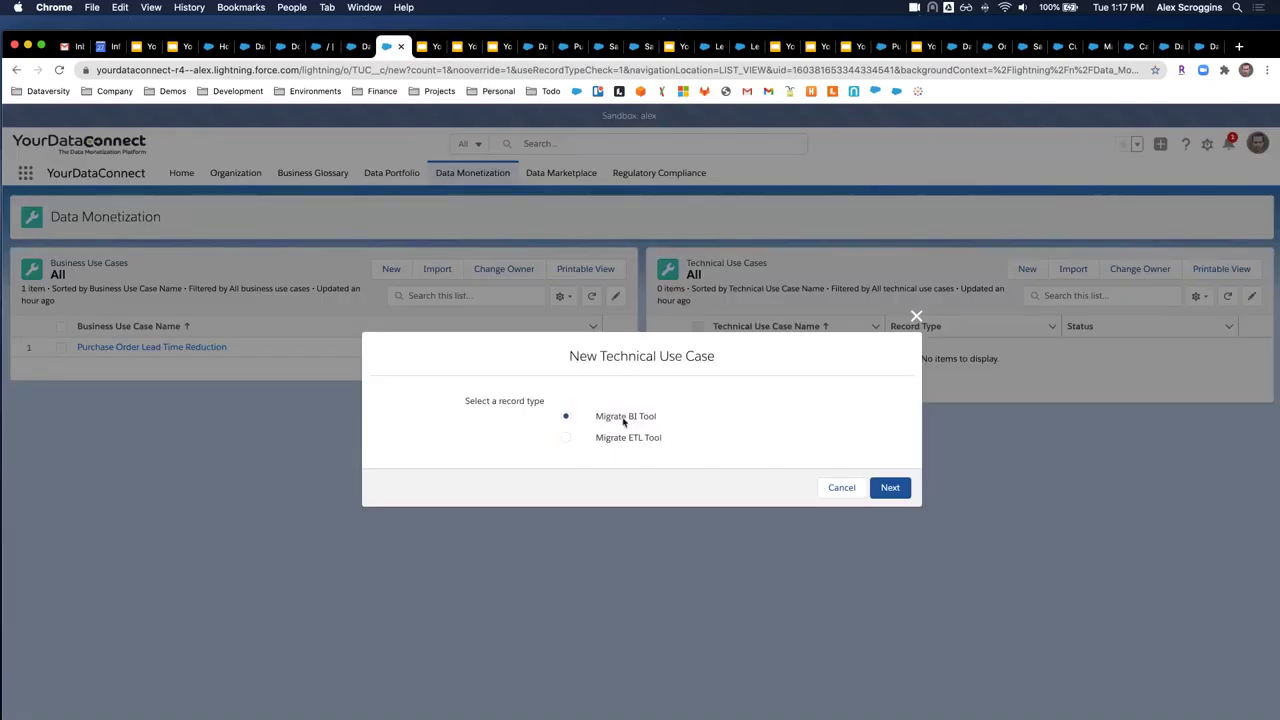
{"action": "left_click", "coordinate": [889, 487]}
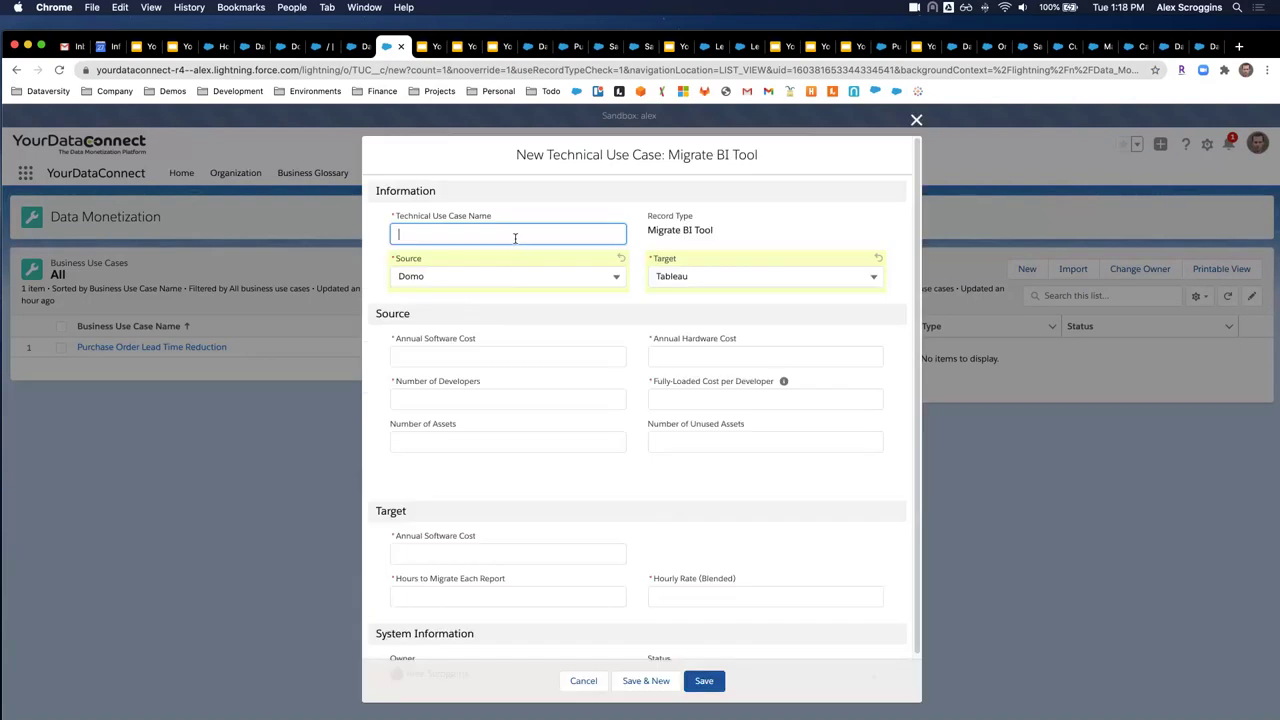
{"action": "type", "text": "Migrate Domo to Tableau"}
- Fill in the source details: annual software cost $2,000,000, annual hardware cost $5,000, 10 developers and fully-loaded cost per developer $50,000
{"action": "left_click", "coordinate": [438, 354]}
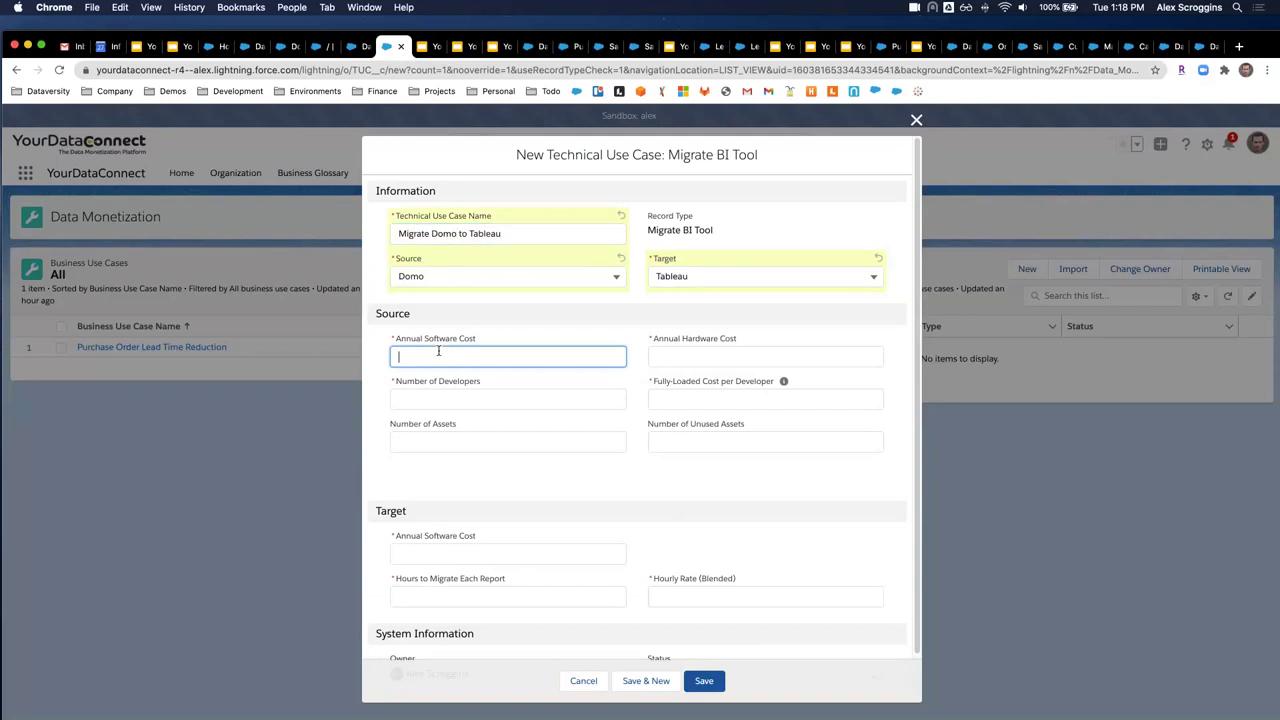
{"action": "type", "text": "2,000,000"}
{"action": "key", "text": "Tab"}
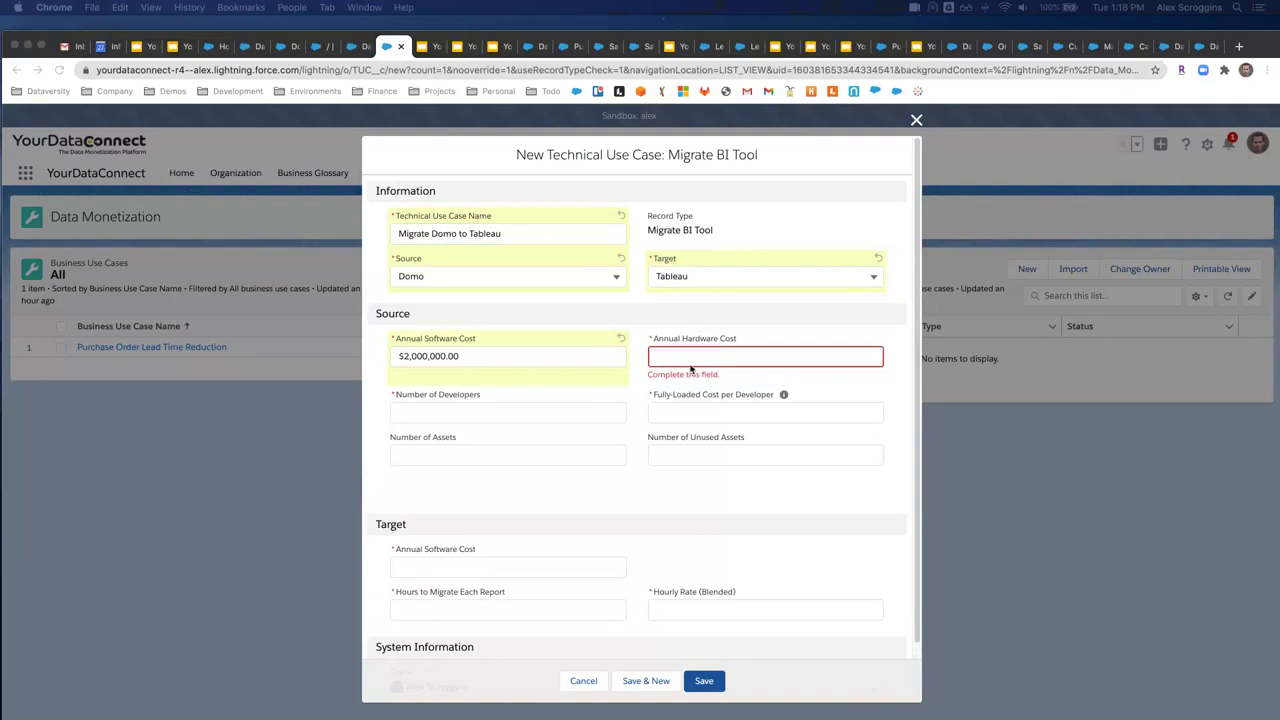
{"action": "left_click", "coordinate": [690, 366]}
{"action": "type", "text": "5000"}
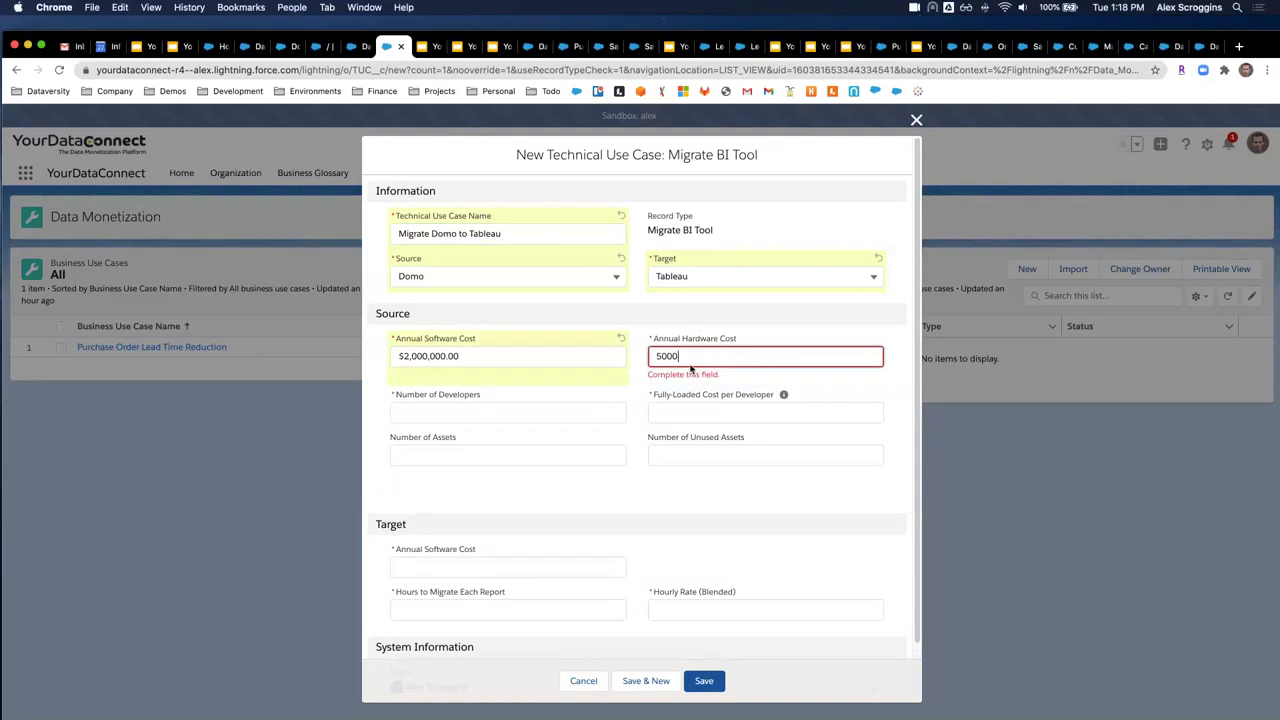
{"action": "key", "text": "Tab"}
{"action": "type", "text": "10"}
{"action": "key", "text": "Tab"}
{"action": "key", "text": "Tab"}
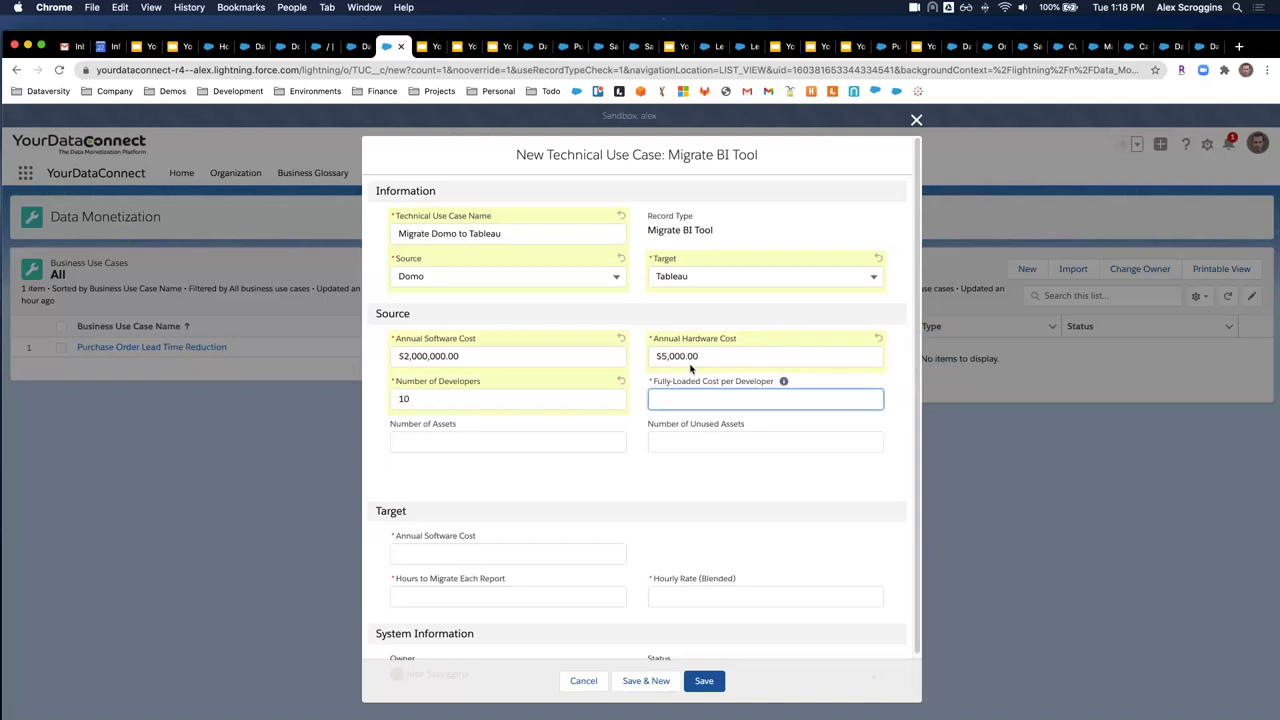
{"action": "type", "text": "50,0"}
{"action": "type", "text": "000"}
{"action": "key", "text": "Tab"}
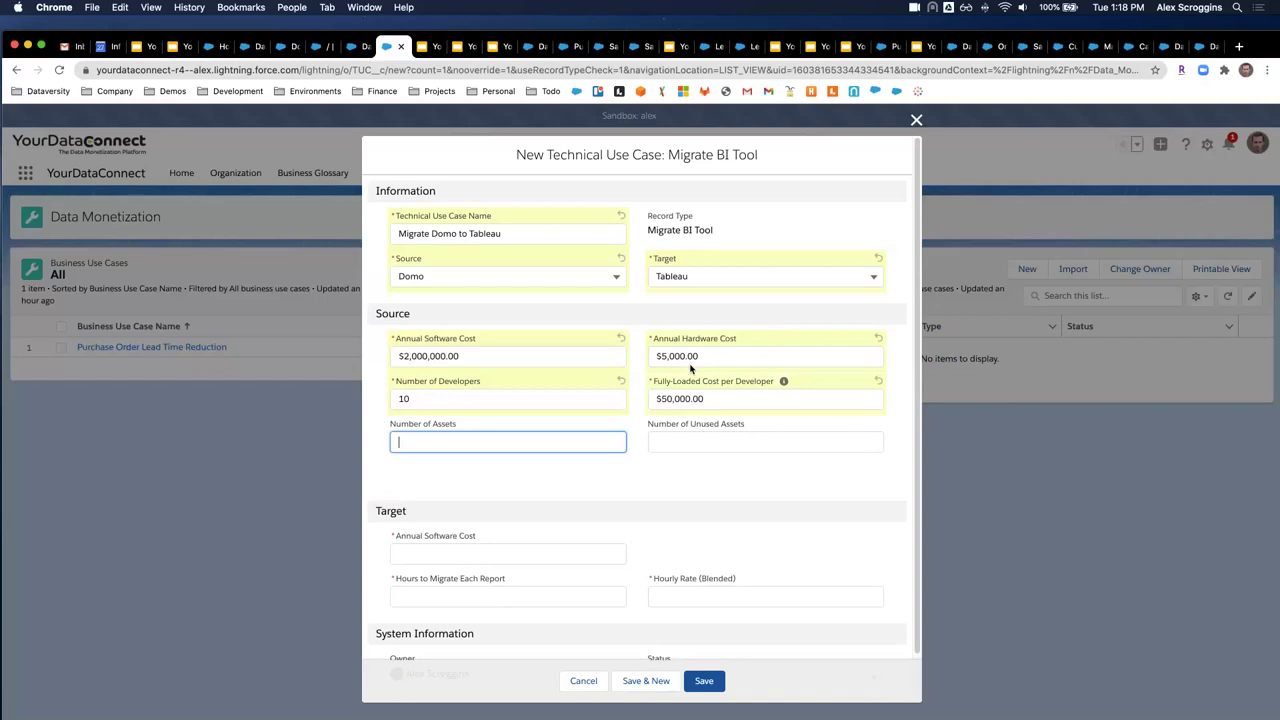
- Set the target's annual software cost to $1,750,000, migration hours per report to 40 and blended hourly rate to $60, and save the use case
{"action": "key", "text": "Tab"}
{"action": "key", "text": "Tab"}
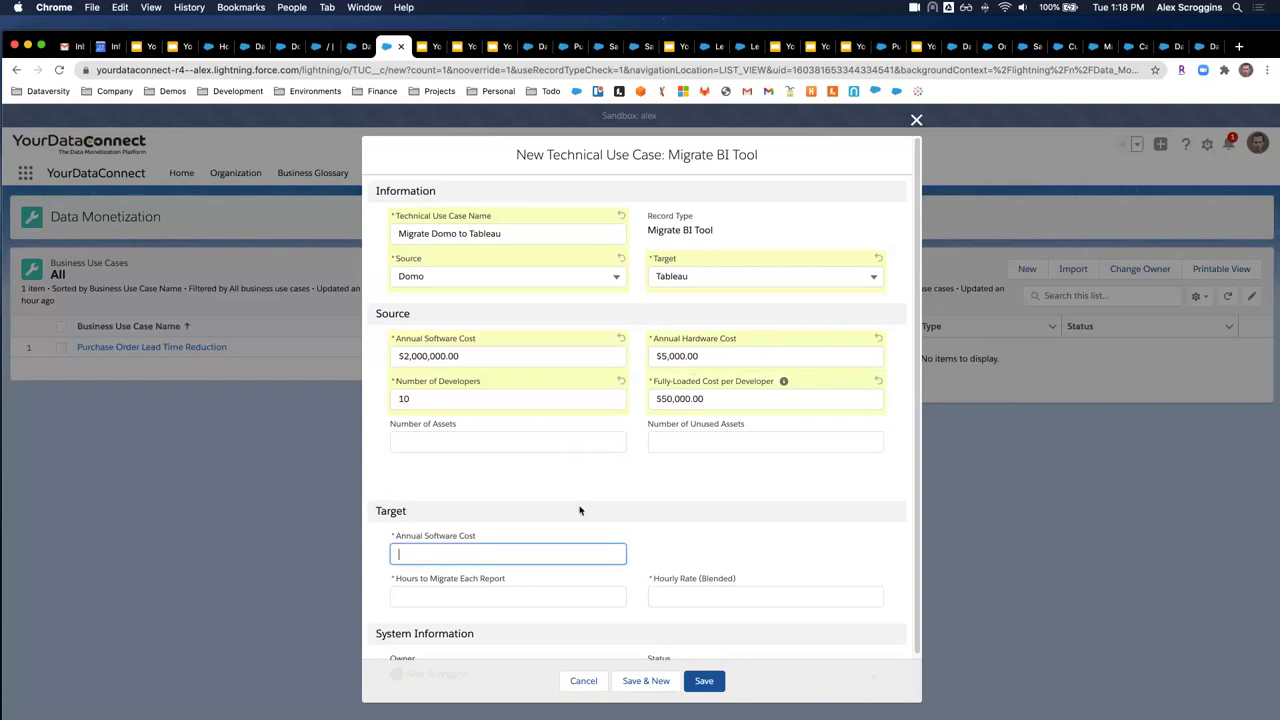
{"action": "scroll", "coordinate": [580, 510], "scroll_direction": "down", "scroll_amount": 1}
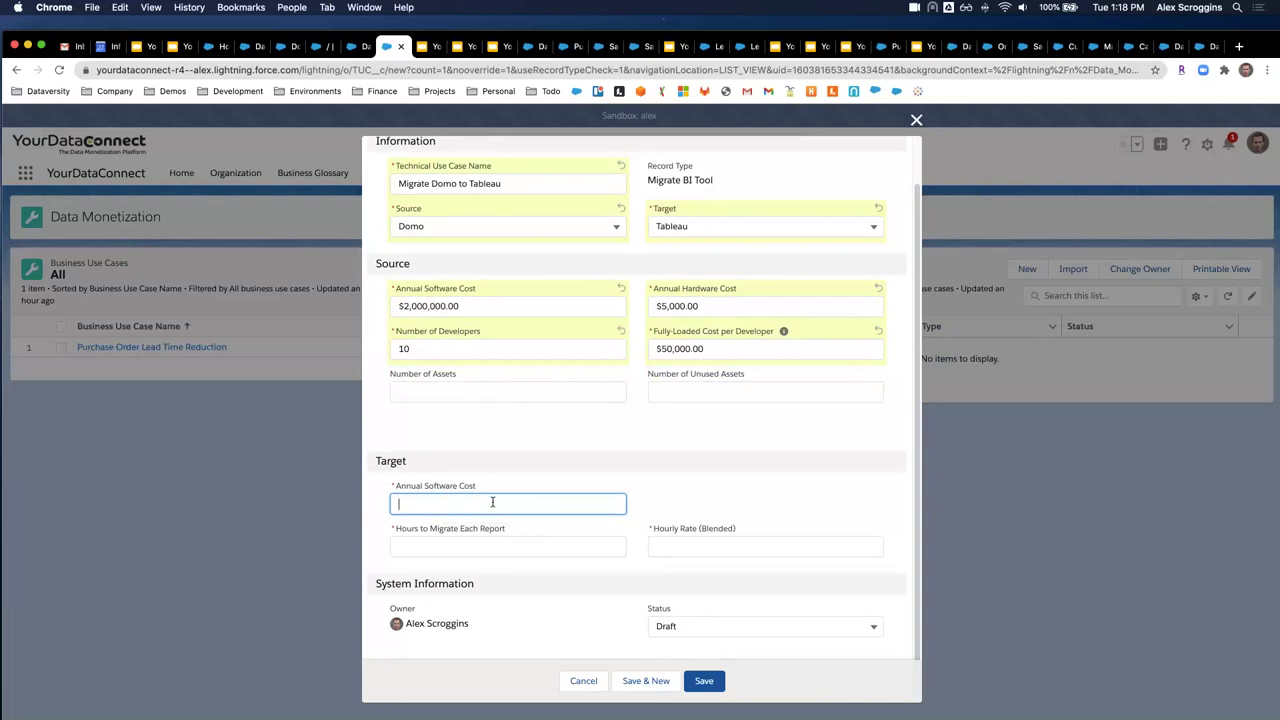
{"action": "type", "text": "1750000"}
{"action": "key", "text": "Tab"}
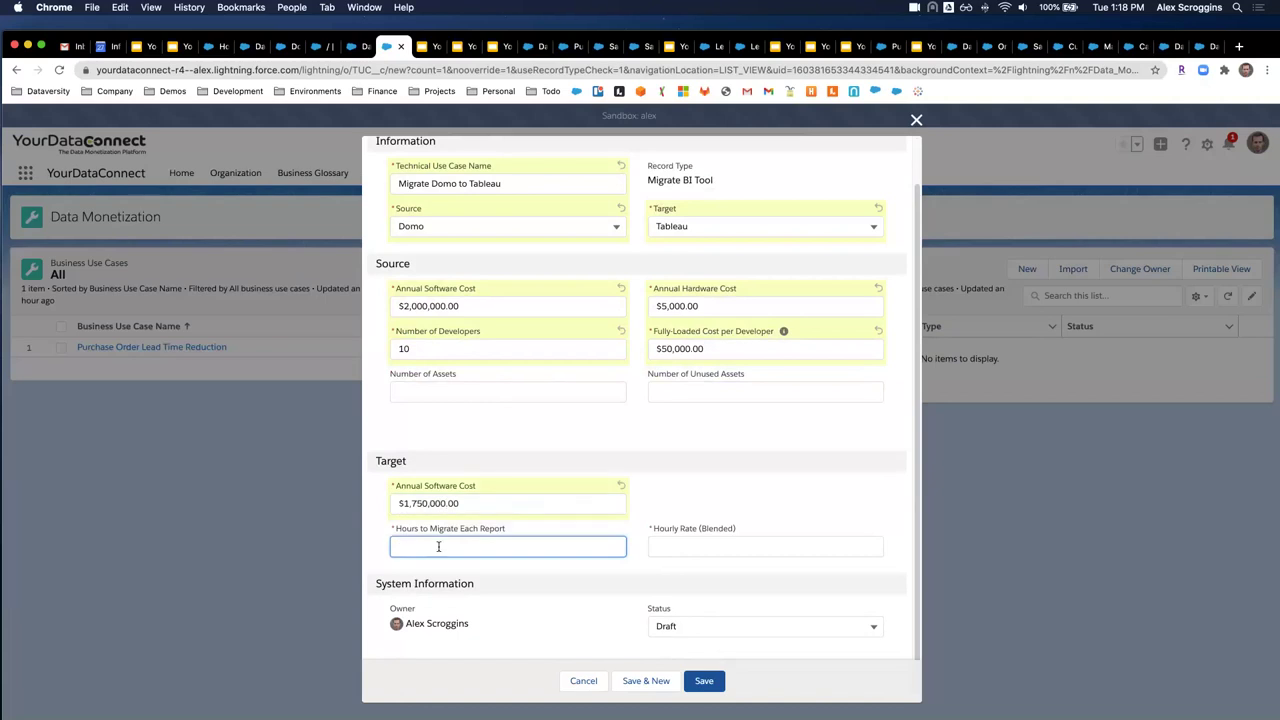
{"action": "type", "text": "40"}
{"action": "key", "text": "Tab"}
{"action": "type", "text": "60"}
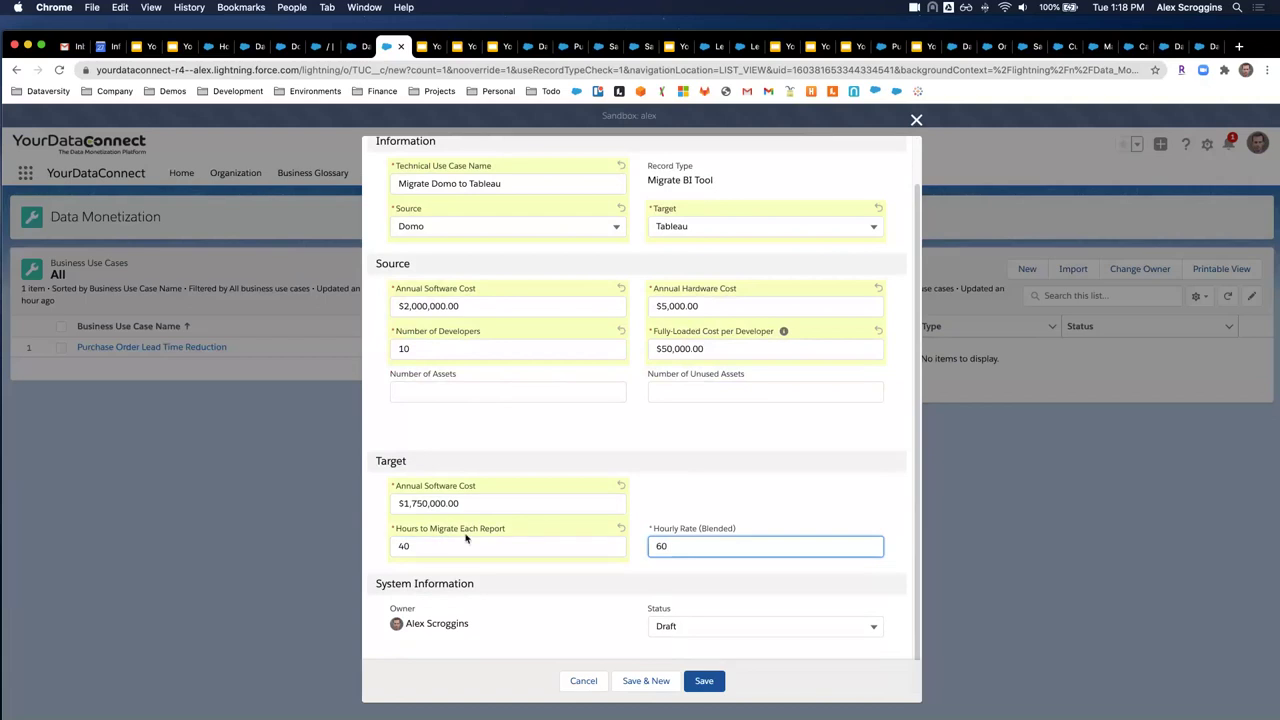
{"action": "left_click", "coordinate": [704, 681]}
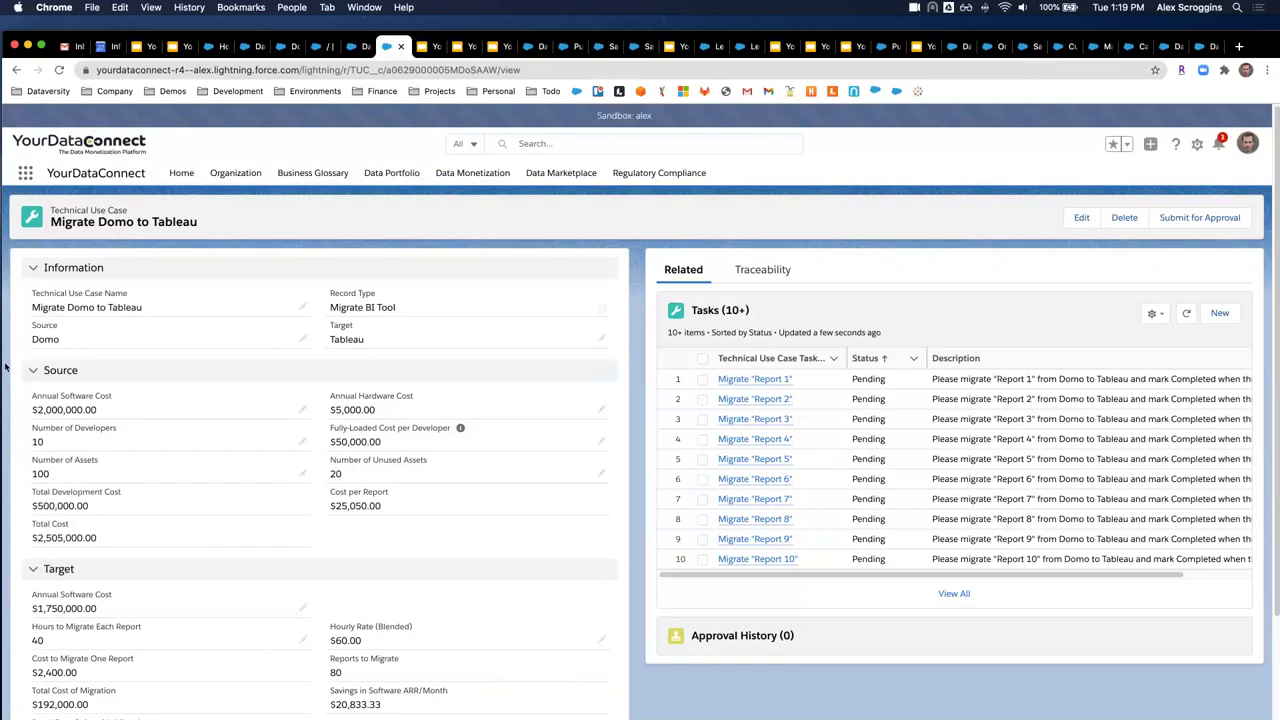
- Examine the saved use case's cost and break-even figures, view the Migrate "Report 1" task, and return to the use case
{"action": "scroll", "coordinate": [5, 367], "scroll_direction": "down", "scroll_amount": 3}
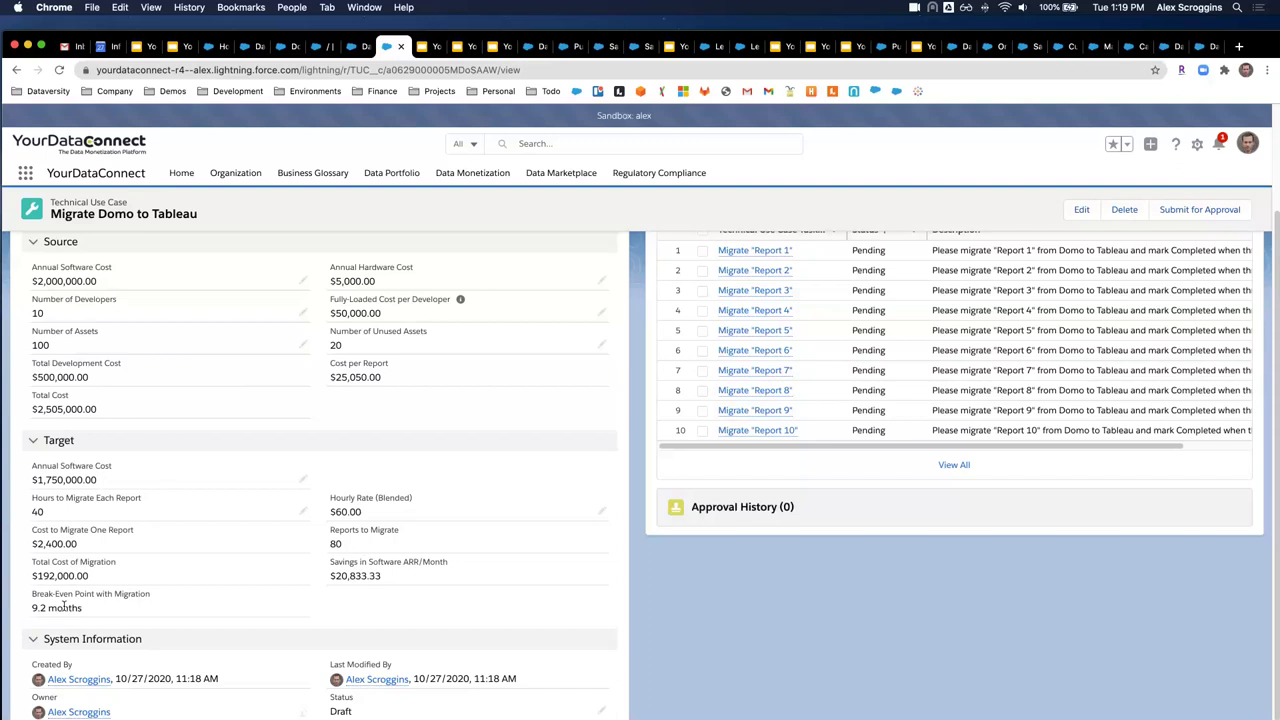
{"action": "scroll", "coordinate": [64, 607], "scroll_direction": "down", "scroll_amount": 1}
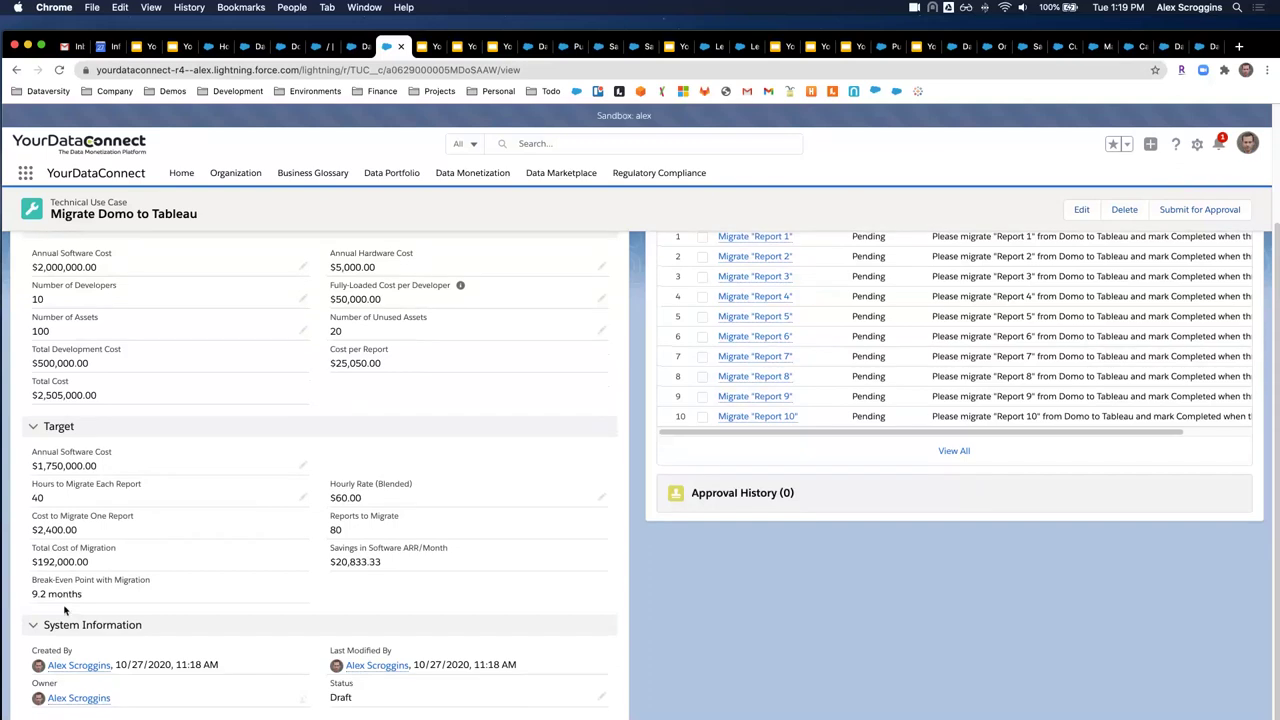
{"action": "scroll", "coordinate": [725, 642], "scroll_direction": "up", "scroll_amount": 3}
{"action": "scroll", "coordinate": [725, 642], "scroll_direction": "up", "scroll_amount": 2}
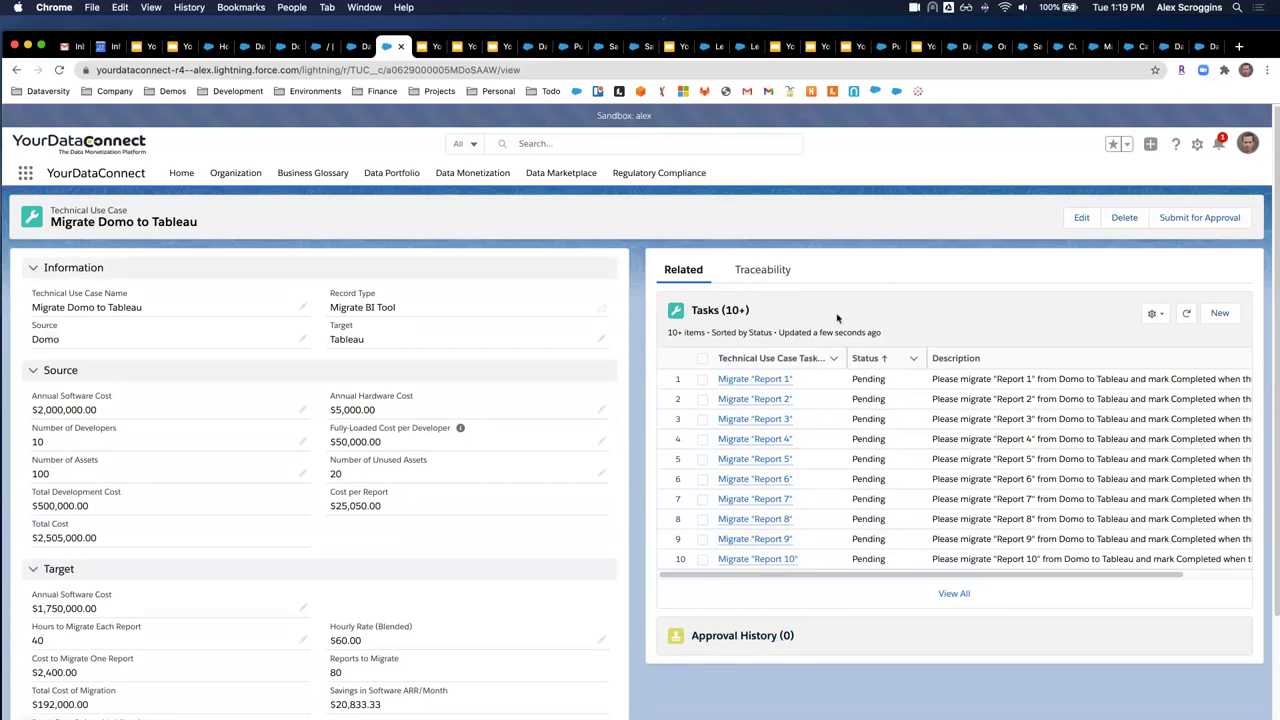
{"action": "left_click", "coordinate": [756, 380]}
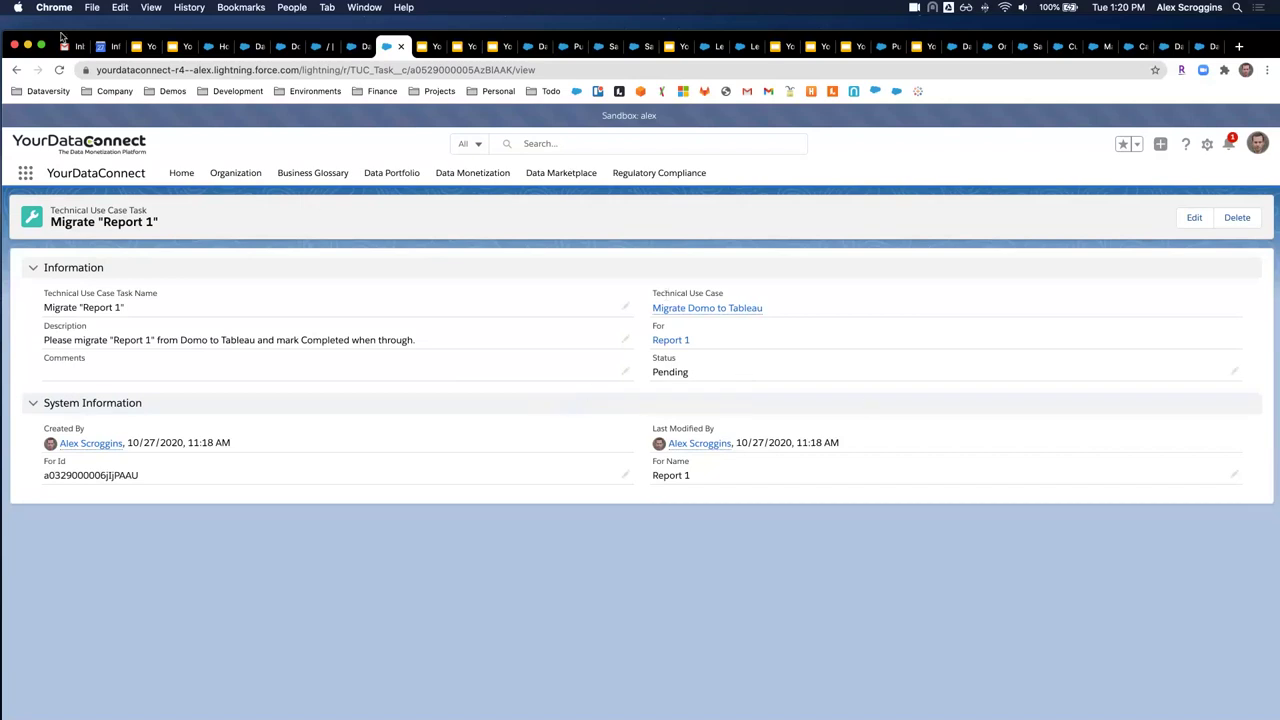
{"action": "left_click", "coordinate": [17, 69]}
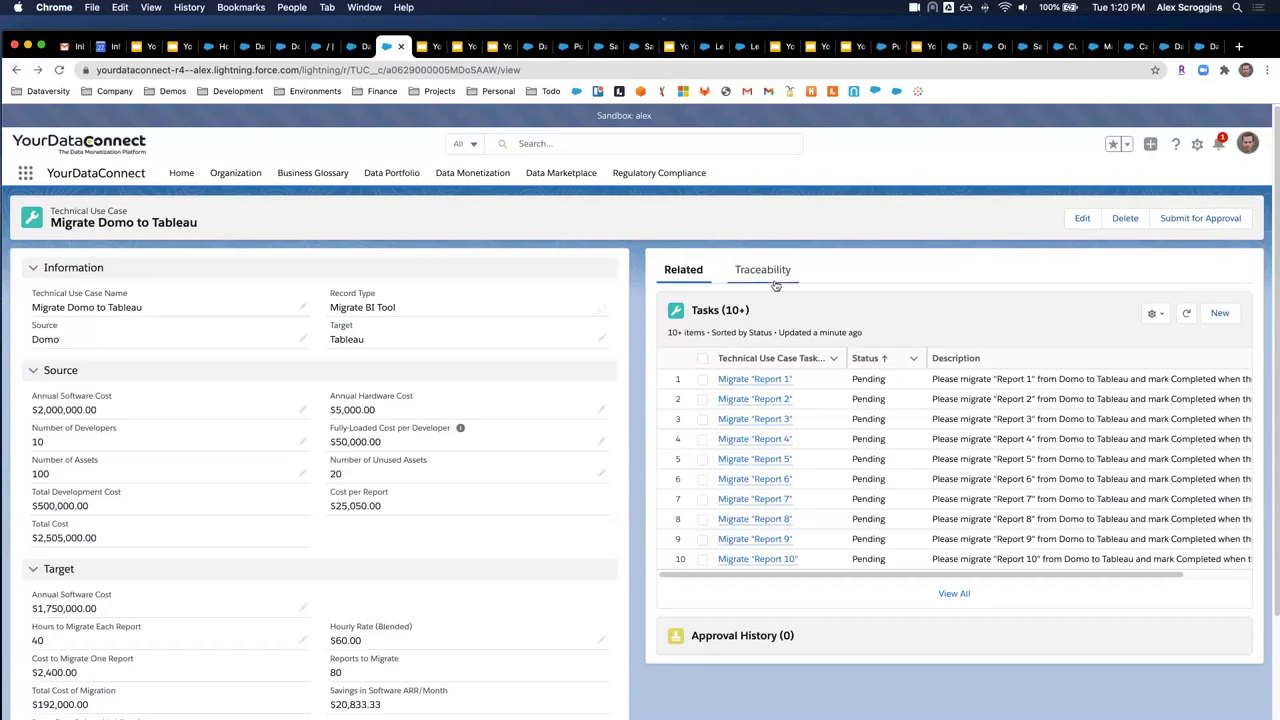
- Switch to the YourDataConnect presentation in Google Slides and present the Example Business Case slide full screen
{"action": "left_click", "coordinate": [425, 50]}
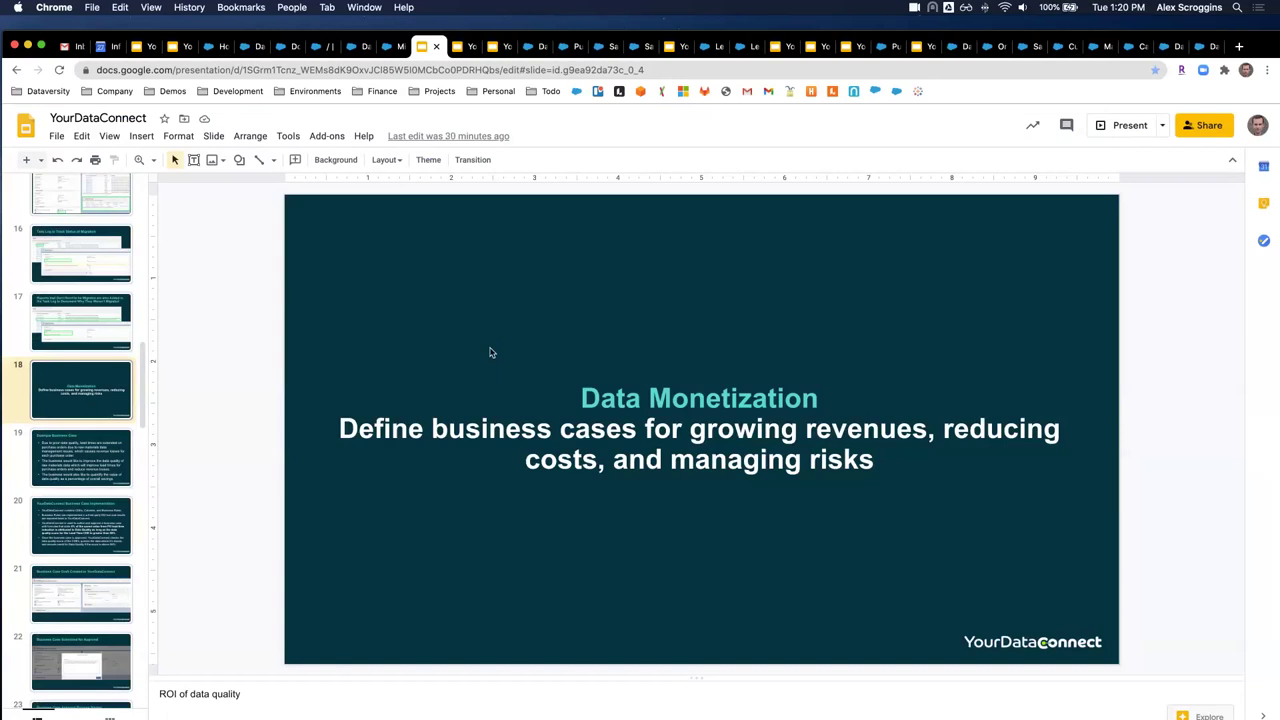
{"action": "left_click", "coordinate": [455, 50]}
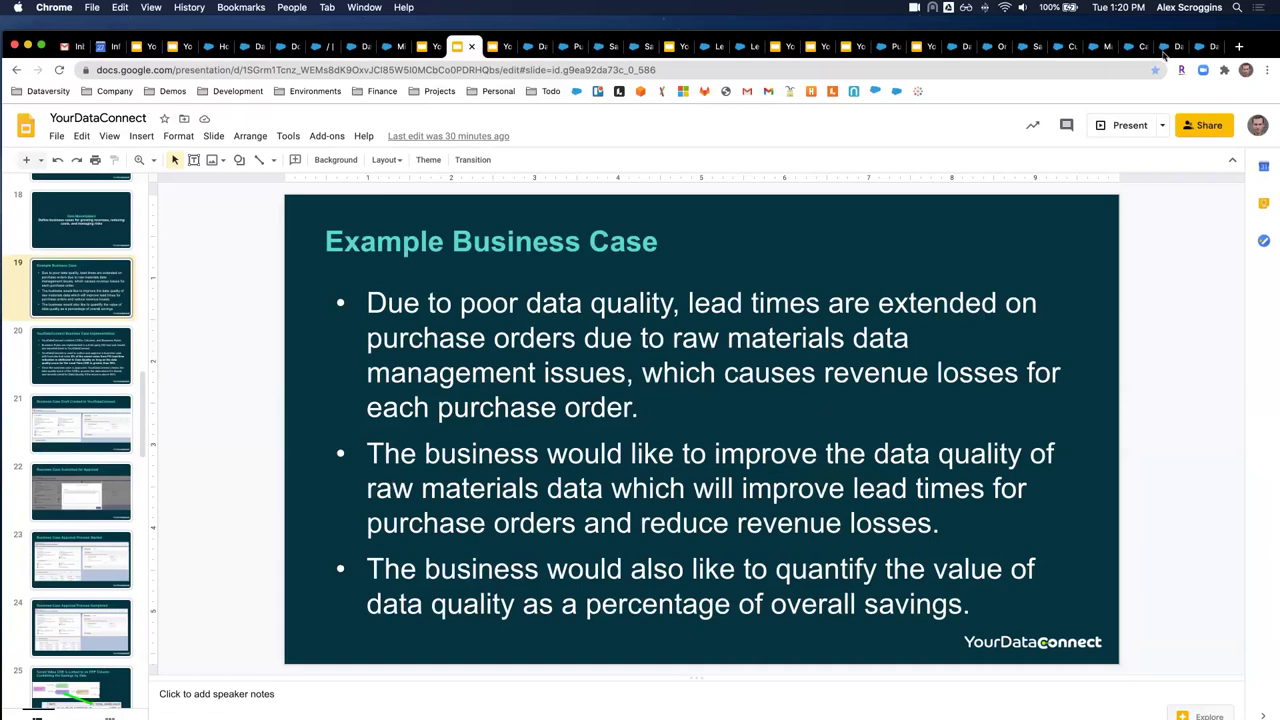
{"action": "left_click", "coordinate": [1124, 128]}
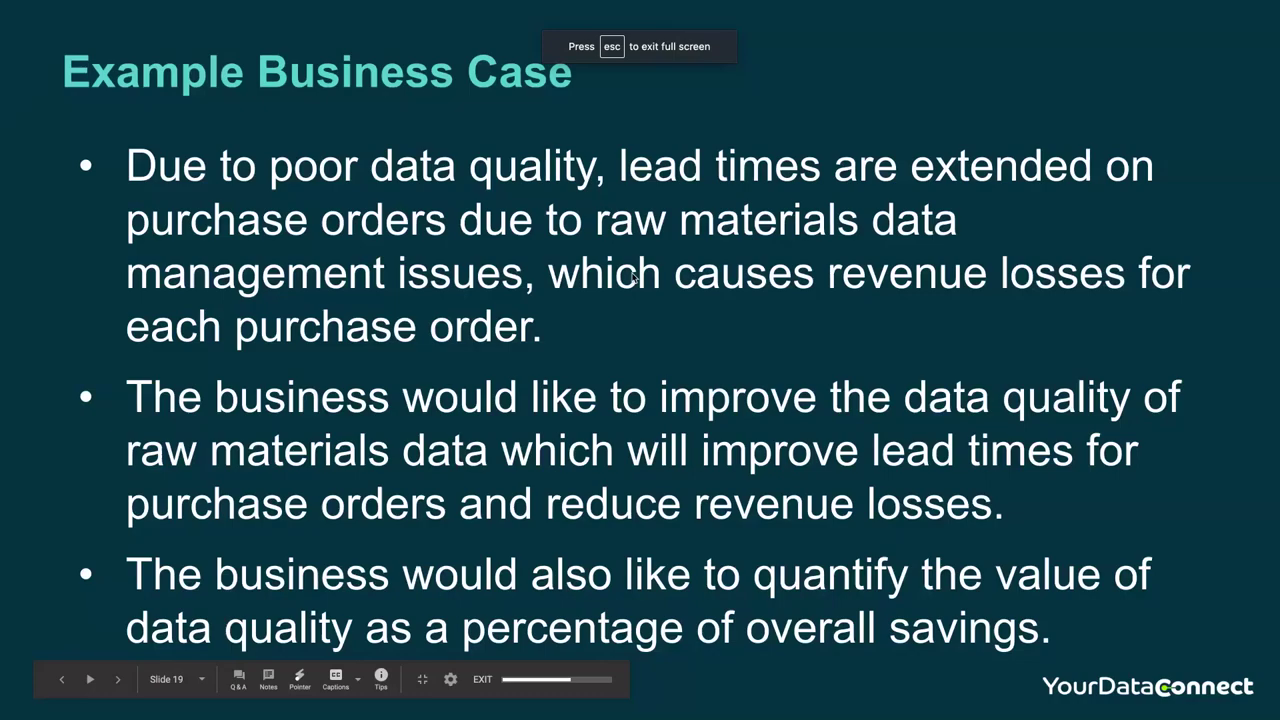